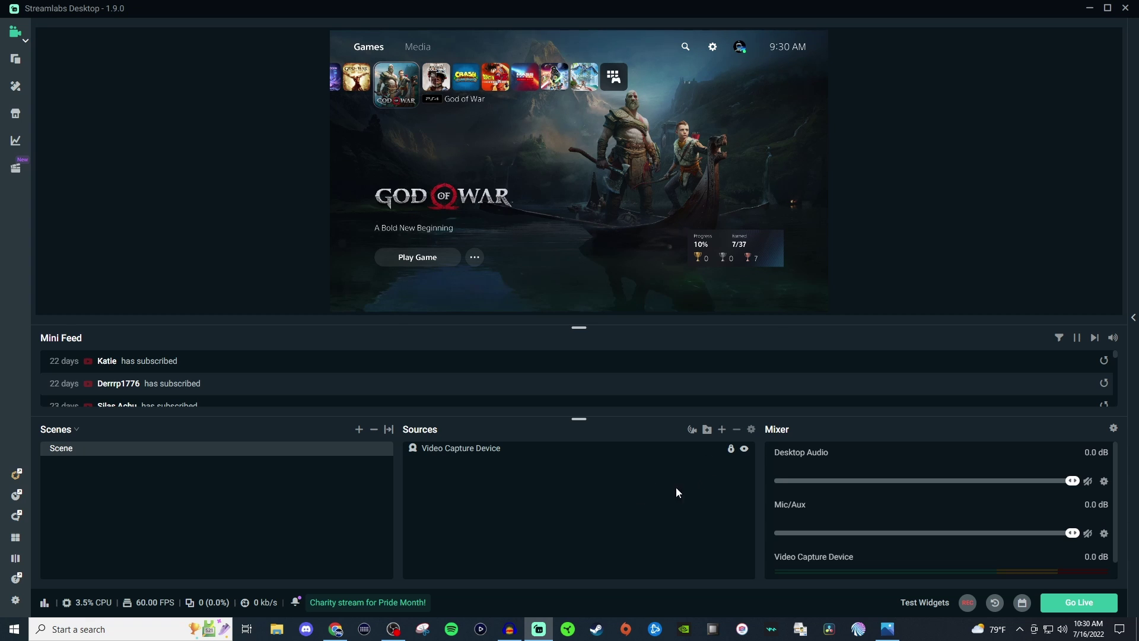
Pick the Event List widget from the Sources catalogue and proceed to name it
{"action": "left_click", "coordinate": [722, 430]}
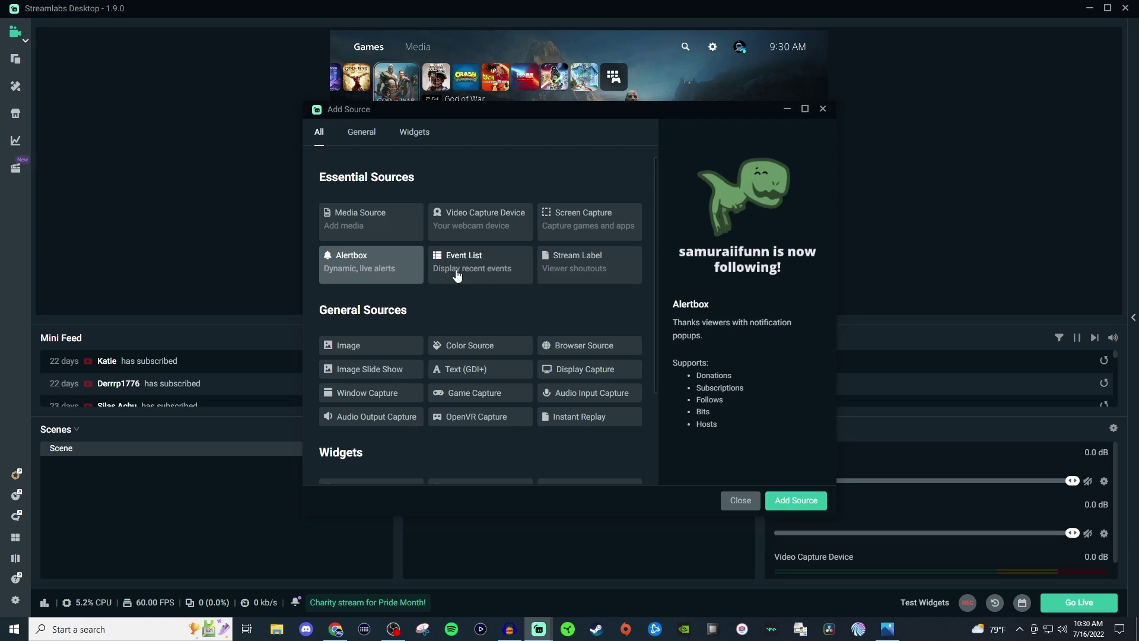
{"action": "left_click", "coordinate": [466, 267]}
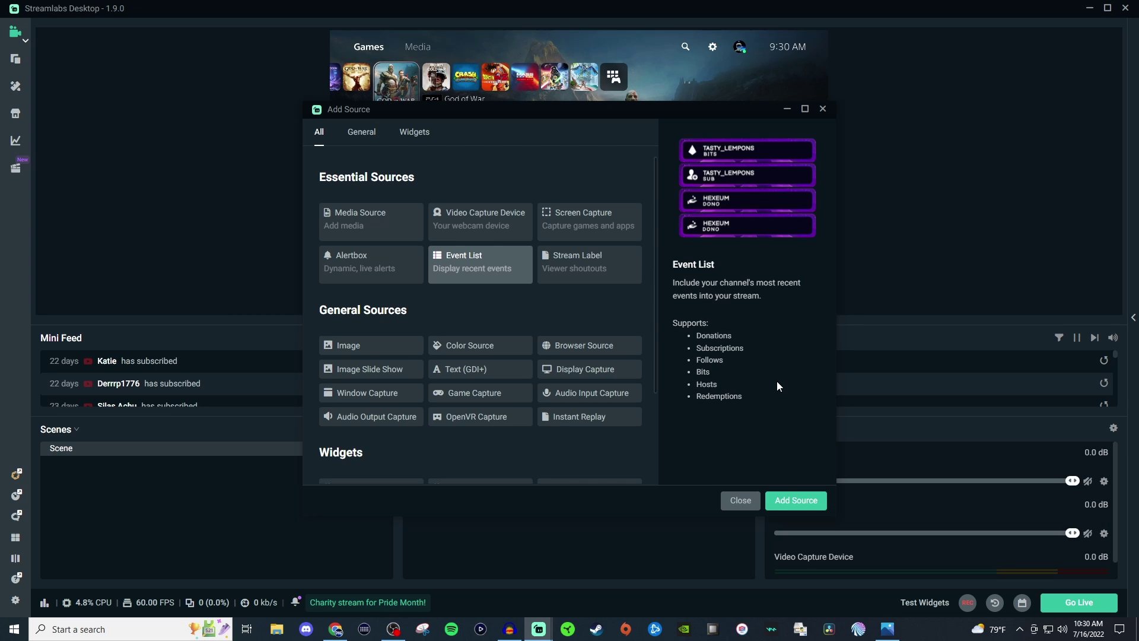
{"action": "left_click", "coordinate": [797, 502]}
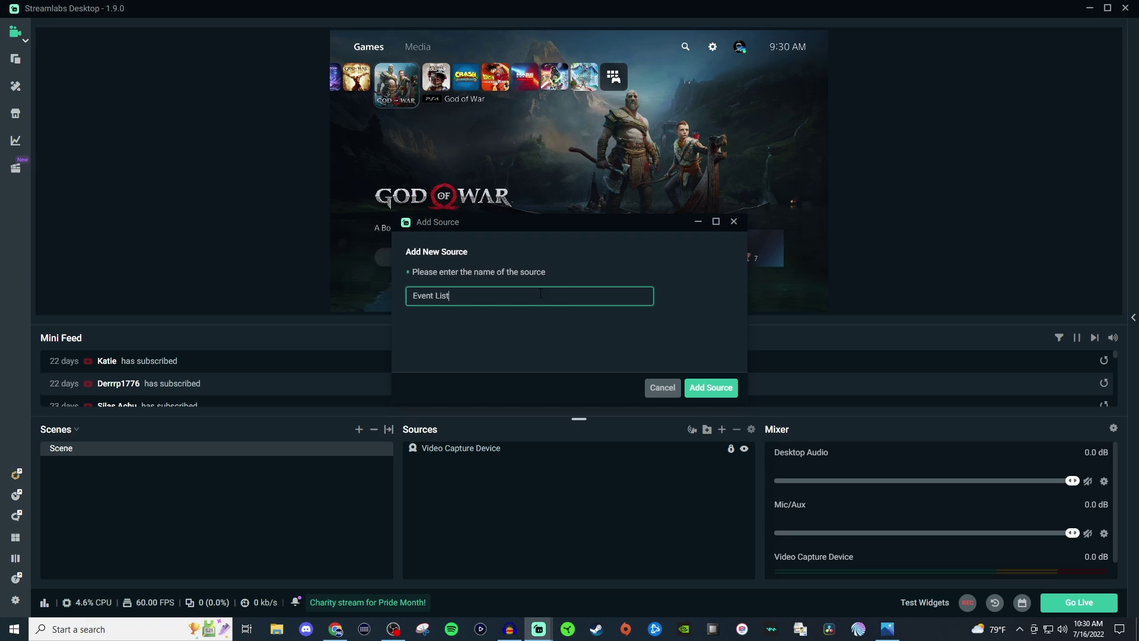
Add the source as 'Event List', move its settings aside, and review Font, Visual and Source settings
{"action": "left_click", "coordinate": [711, 387]}
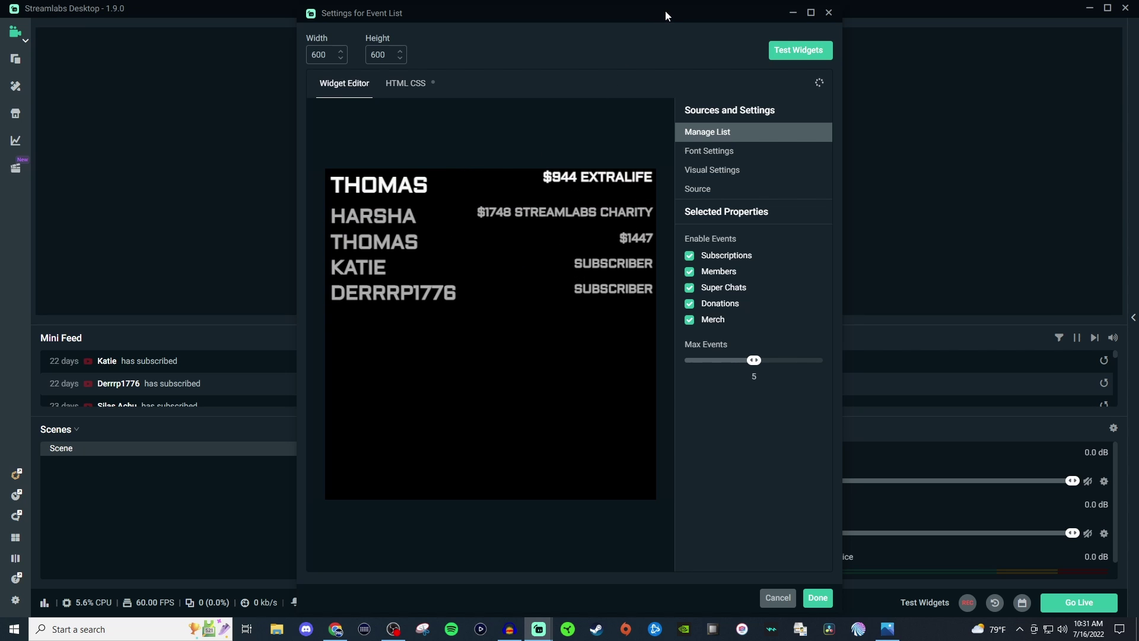
{"action": "left_click_drag", "start_coordinate": [664, 11], "coordinate": [467, 63]}
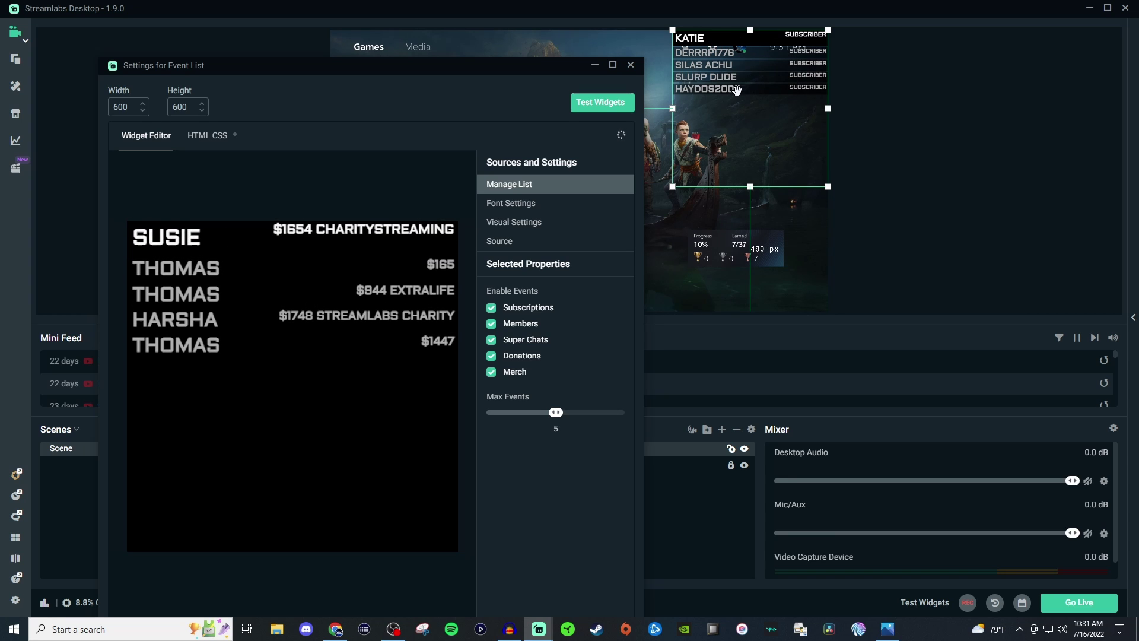
{"action": "left_click", "coordinate": [525, 204]}
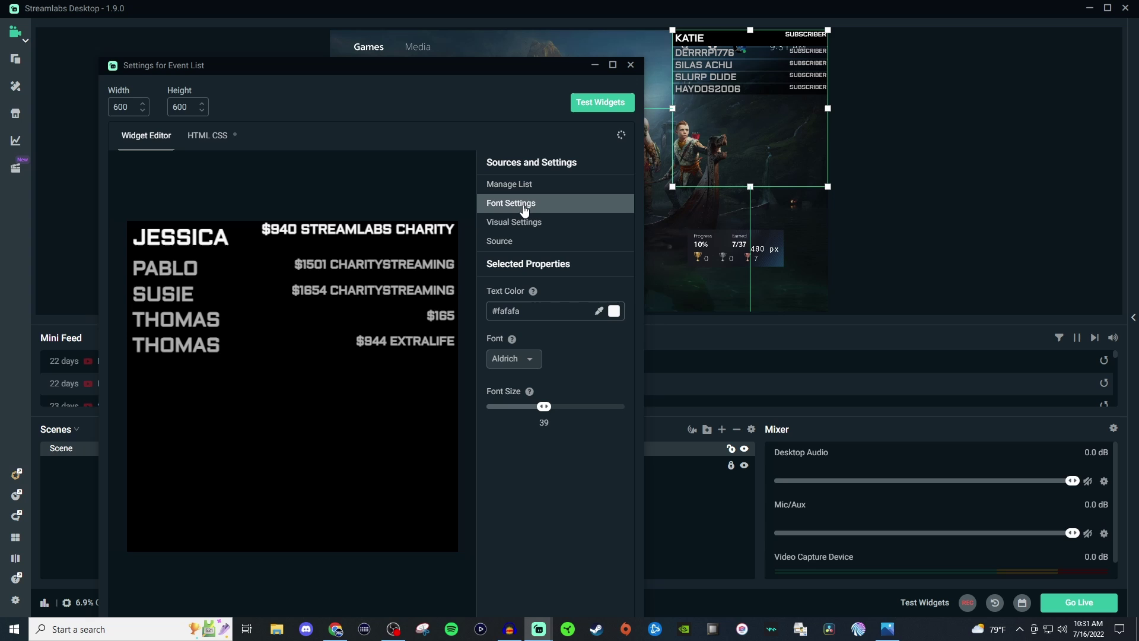
{"action": "left_click", "coordinate": [516, 222]}
{"action": "left_click", "coordinate": [508, 243]}
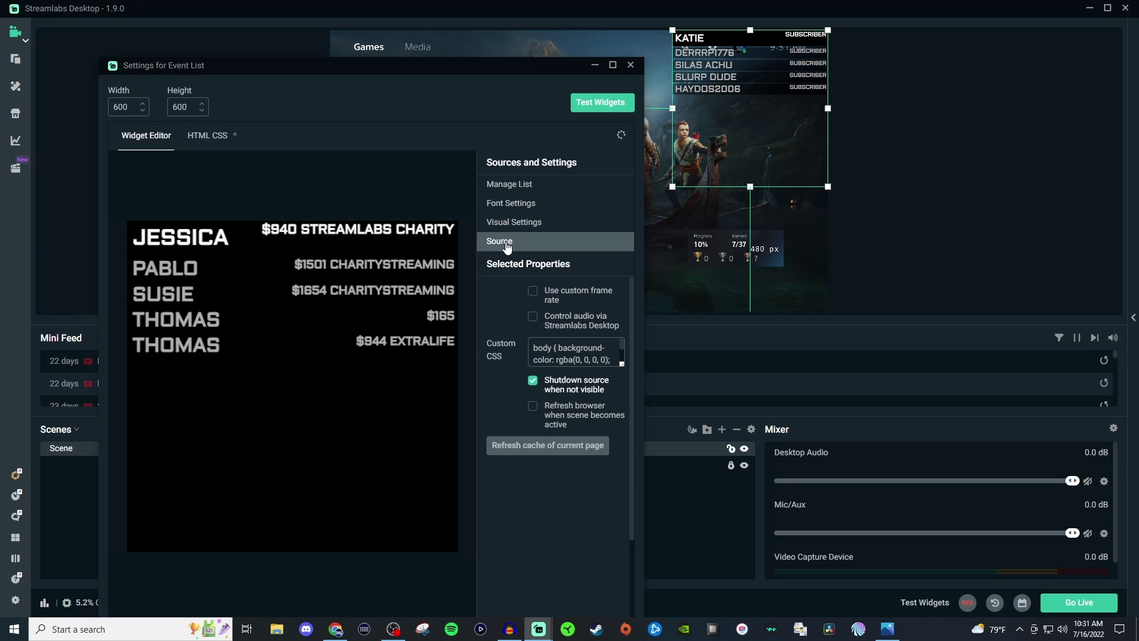
Check the enabled event types and Max Events under Manage List
{"action": "left_click", "coordinate": [516, 189]}
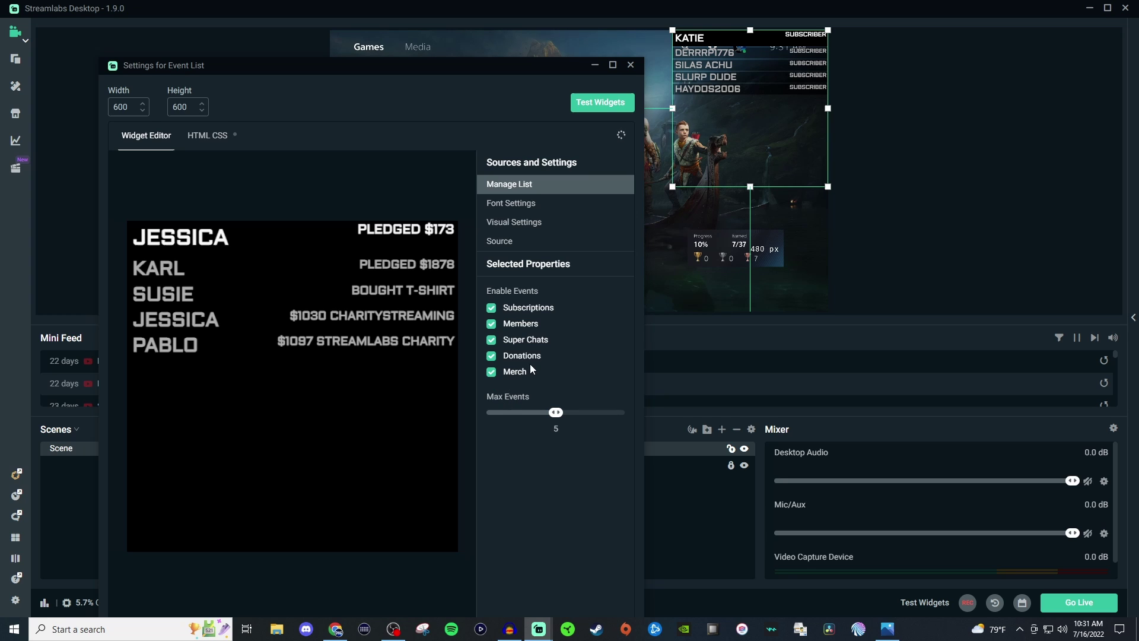
{"action": "left_click", "coordinate": [509, 205]}
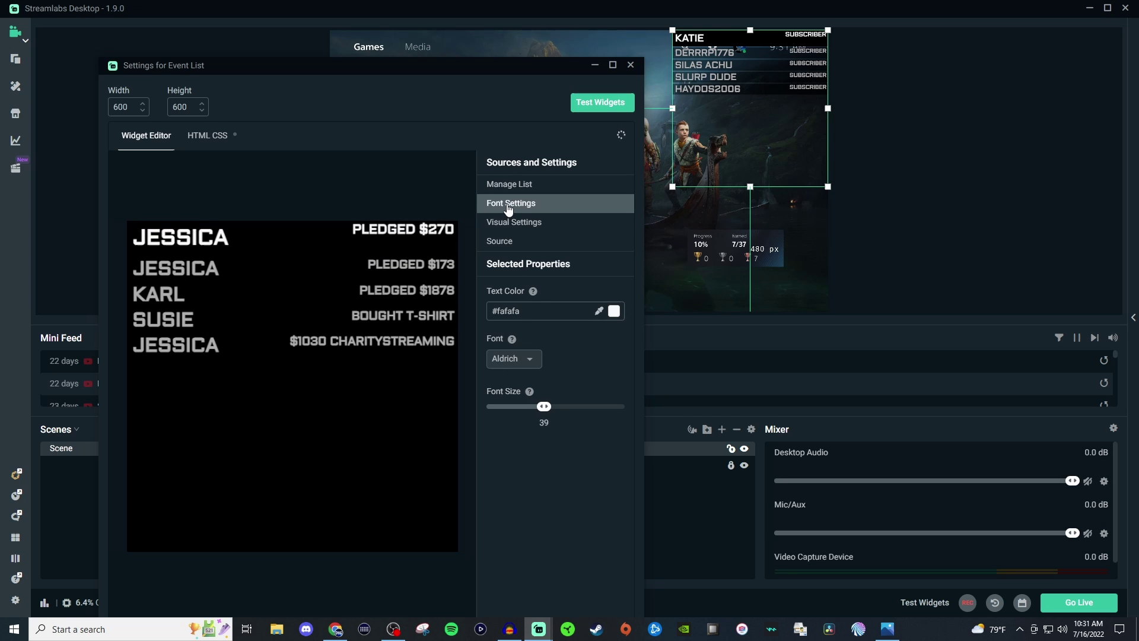
{"action": "left_click", "coordinate": [615, 312]}
{"action": "left_click", "coordinate": [615, 311]}
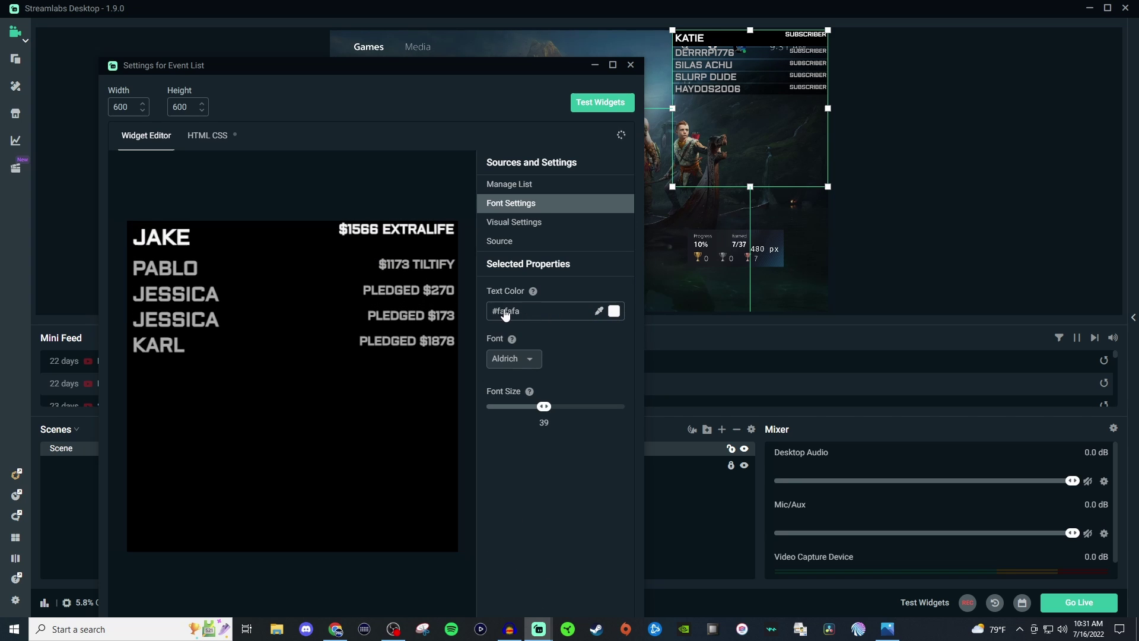
{"action": "left_click", "coordinate": [613, 311]}
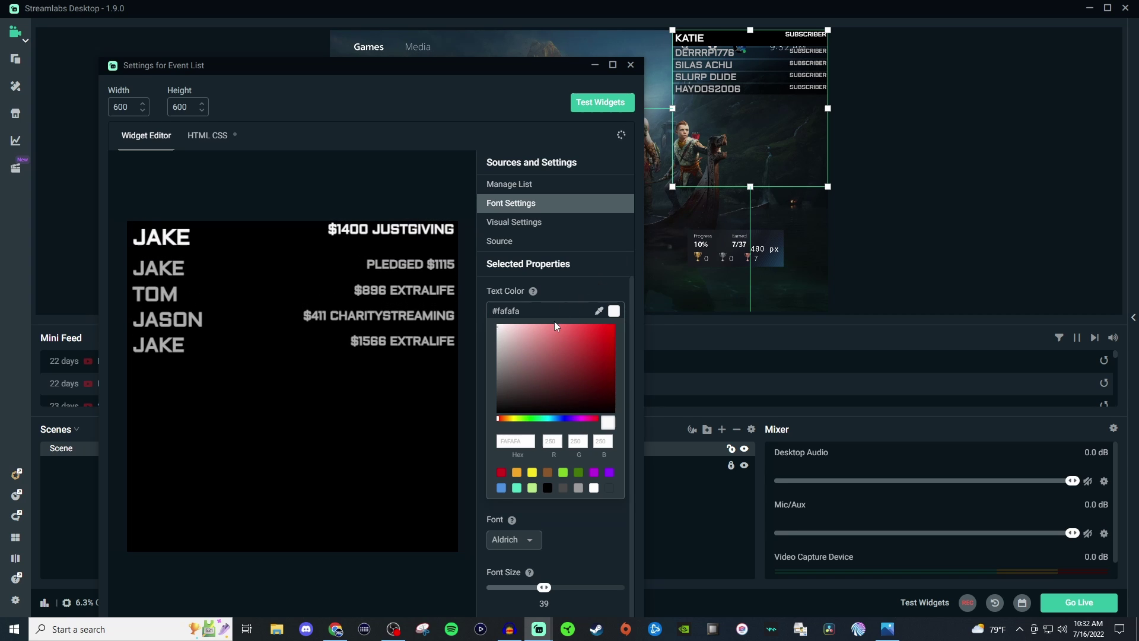
{"action": "left_click", "coordinate": [540, 311]}
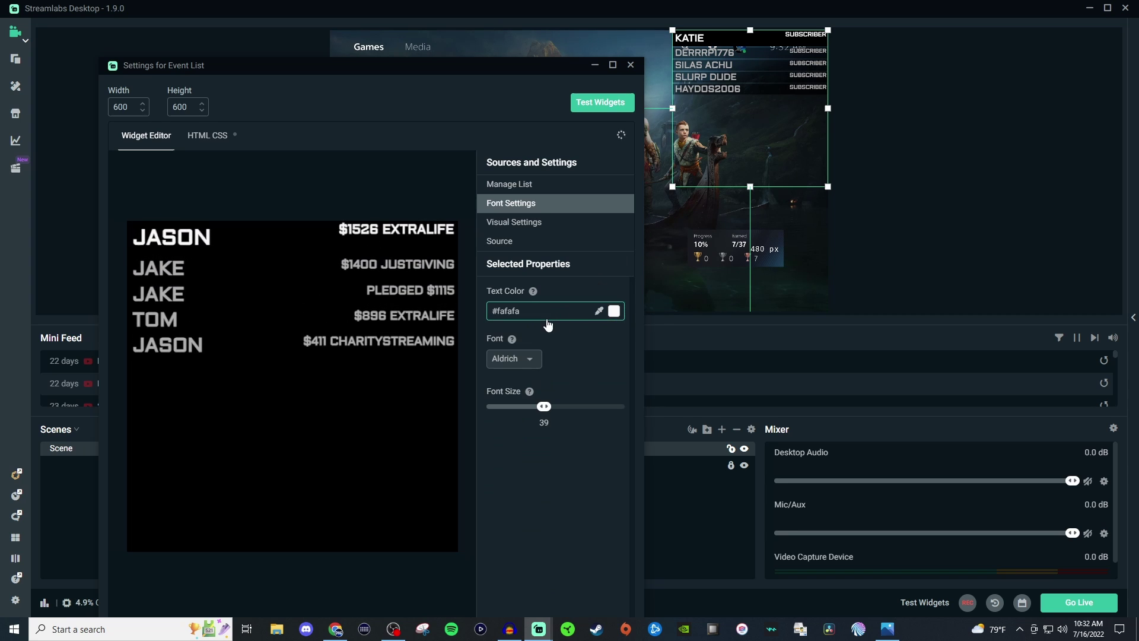
{"action": "left_click", "coordinate": [531, 357]}
{"action": "scroll", "coordinate": [543, 432], "scroll_direction": "down", "scroll_amount": 5}
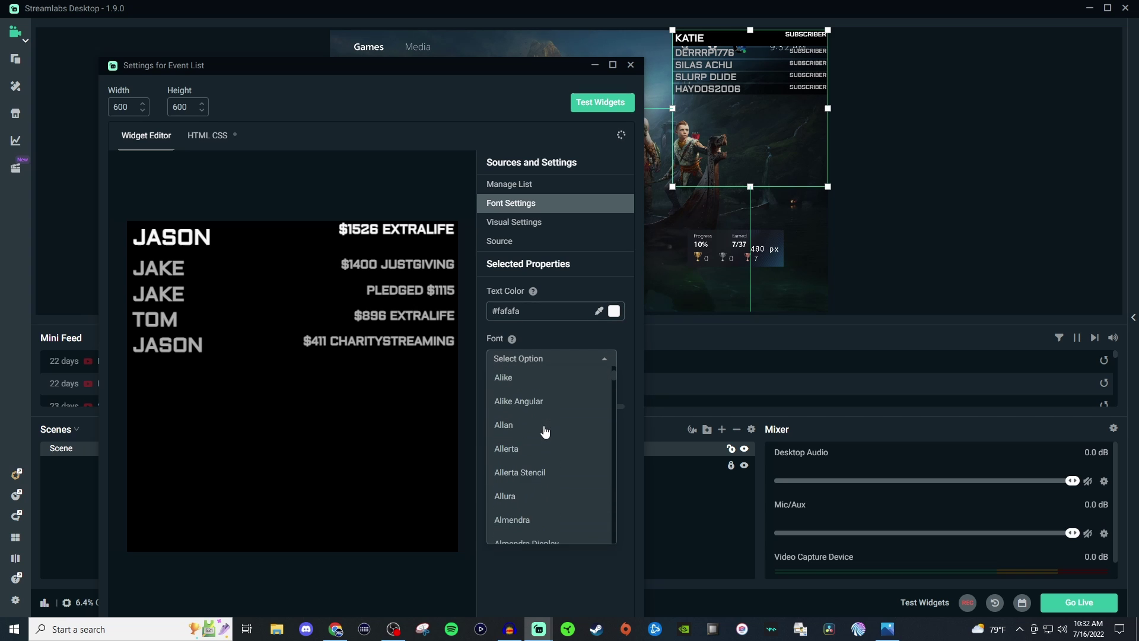
{"action": "scroll", "coordinate": [545, 431], "scroll_direction": "down", "scroll_amount": 2}
{"action": "left_click_drag", "start_coordinate": [614, 378], "coordinate": [607, 527]}
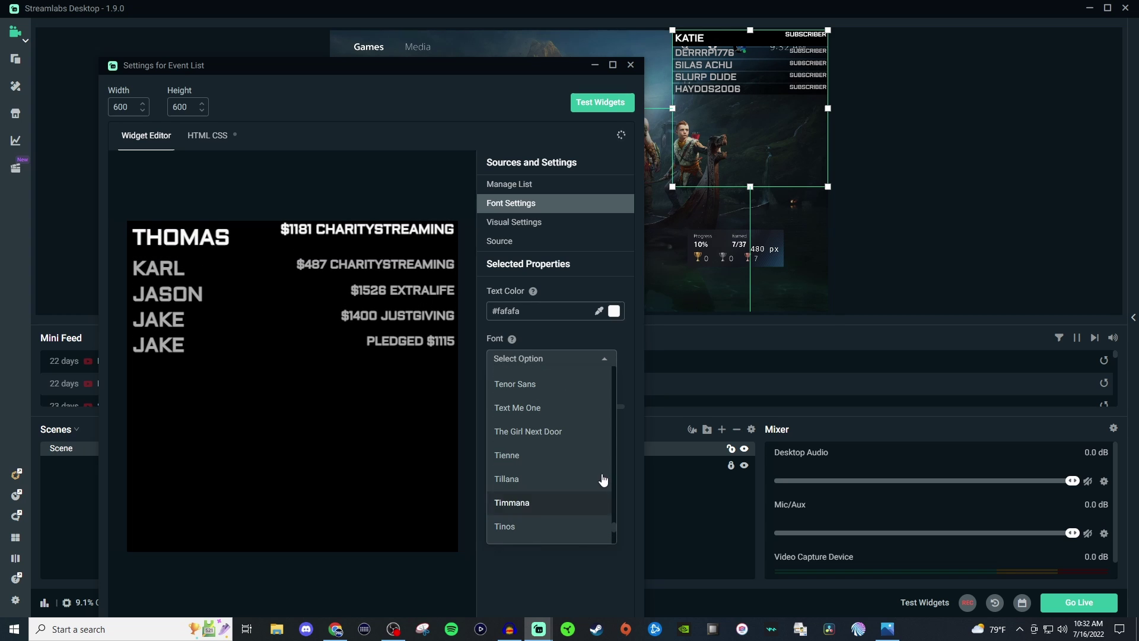
{"action": "left_click", "coordinate": [576, 337]}
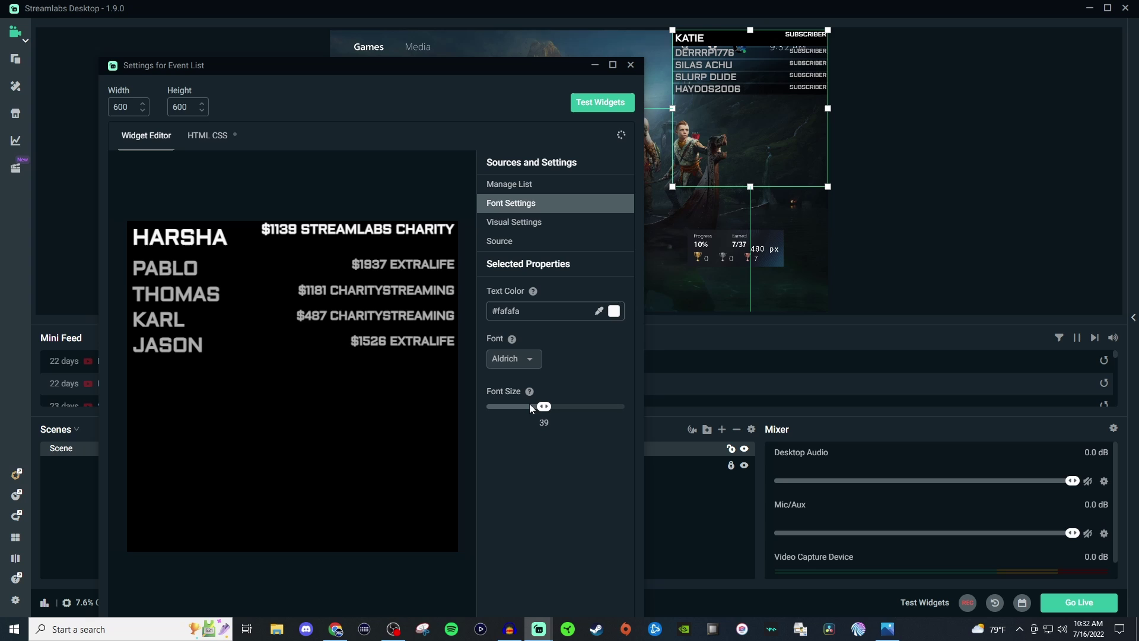
In Visual Settings, try the Carbon and then the Chevrons theme
{"action": "left_click", "coordinate": [511, 228]}
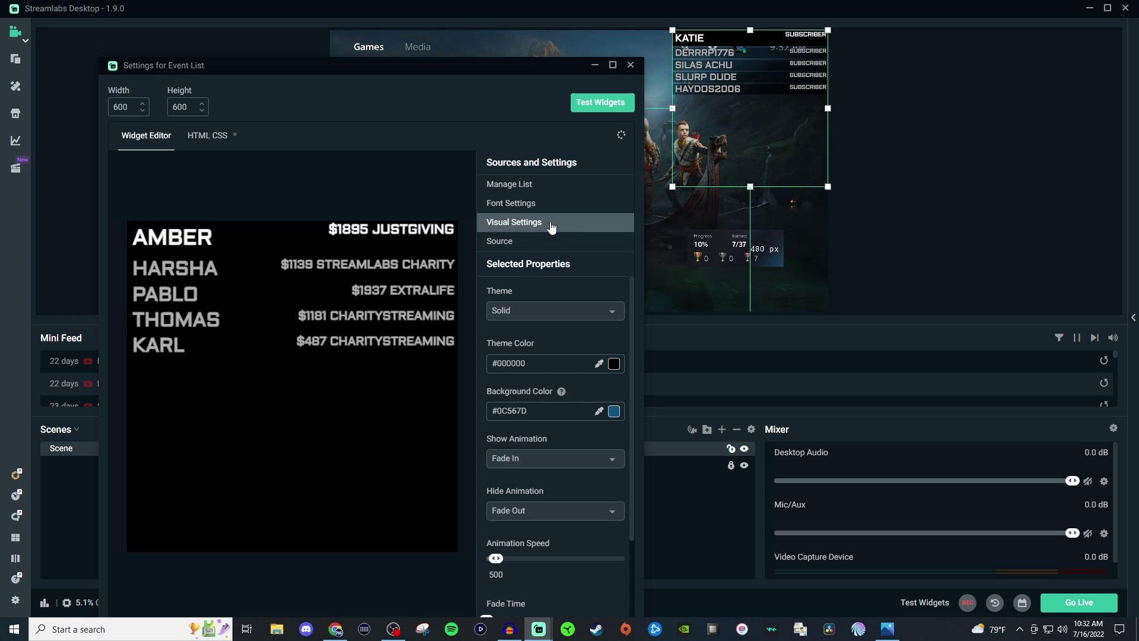
{"action": "left_click", "coordinate": [584, 309]}
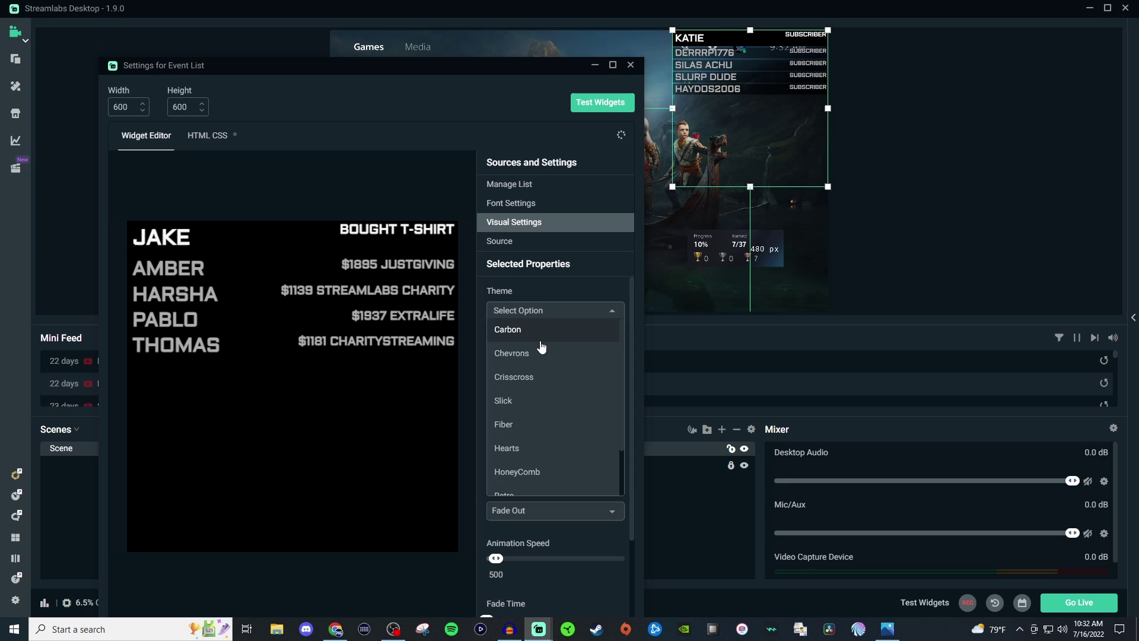
{"action": "left_click", "coordinate": [528, 330]}
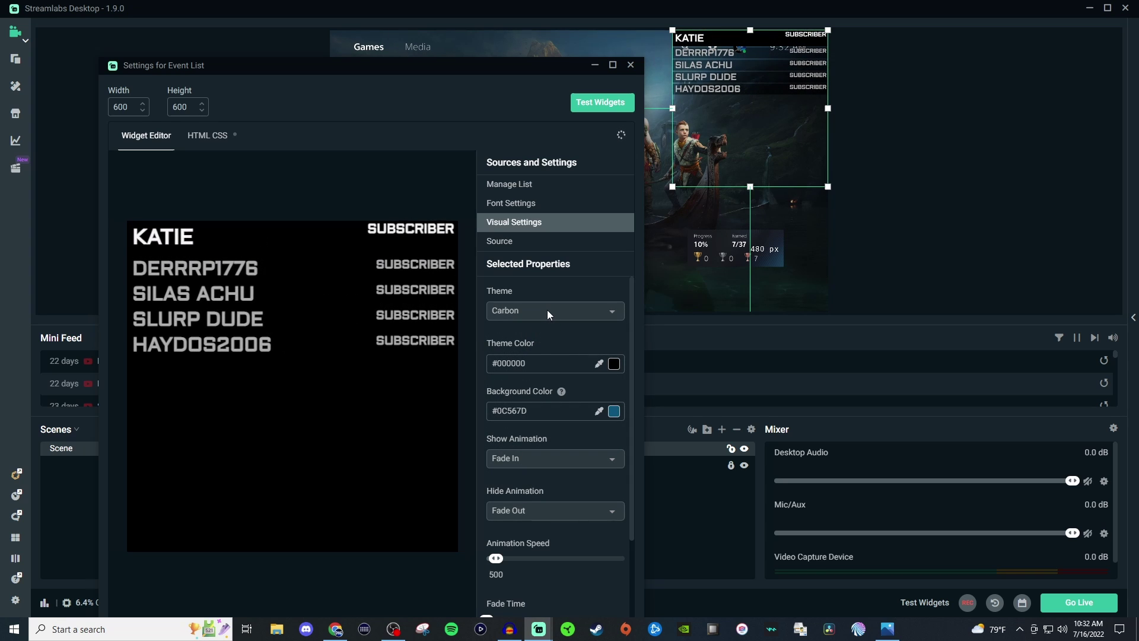
{"action": "left_click", "coordinate": [550, 306]}
{"action": "left_click", "coordinate": [531, 354]}
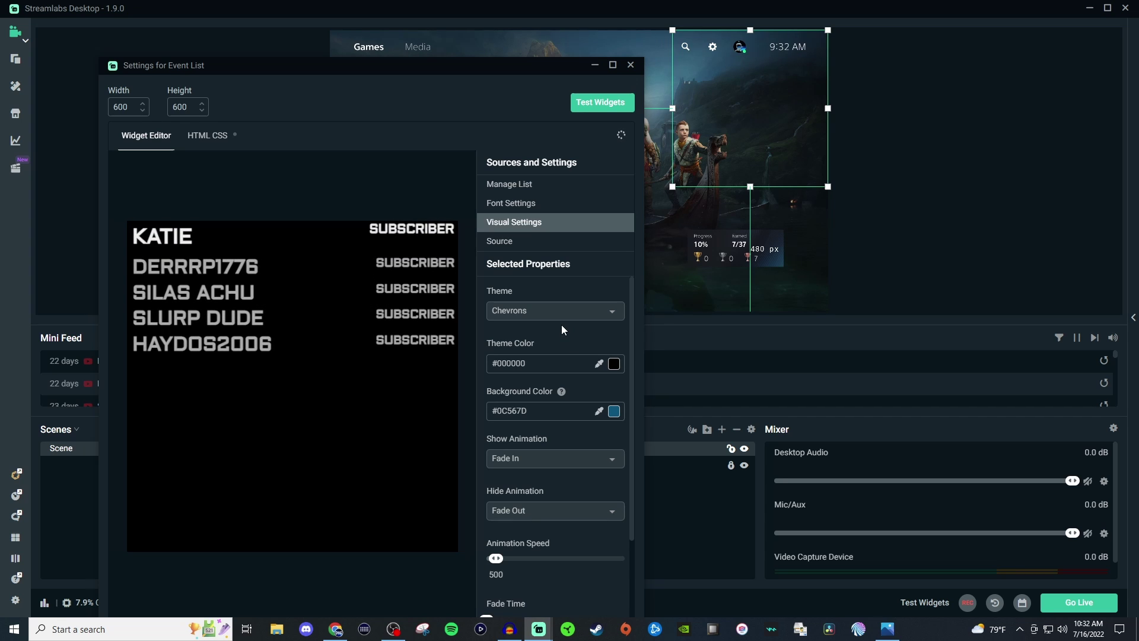
Set the theme colour to bright red #F81818
{"action": "left_click", "coordinate": [614, 363]}
{"action": "left_click", "coordinate": [603, 380]}
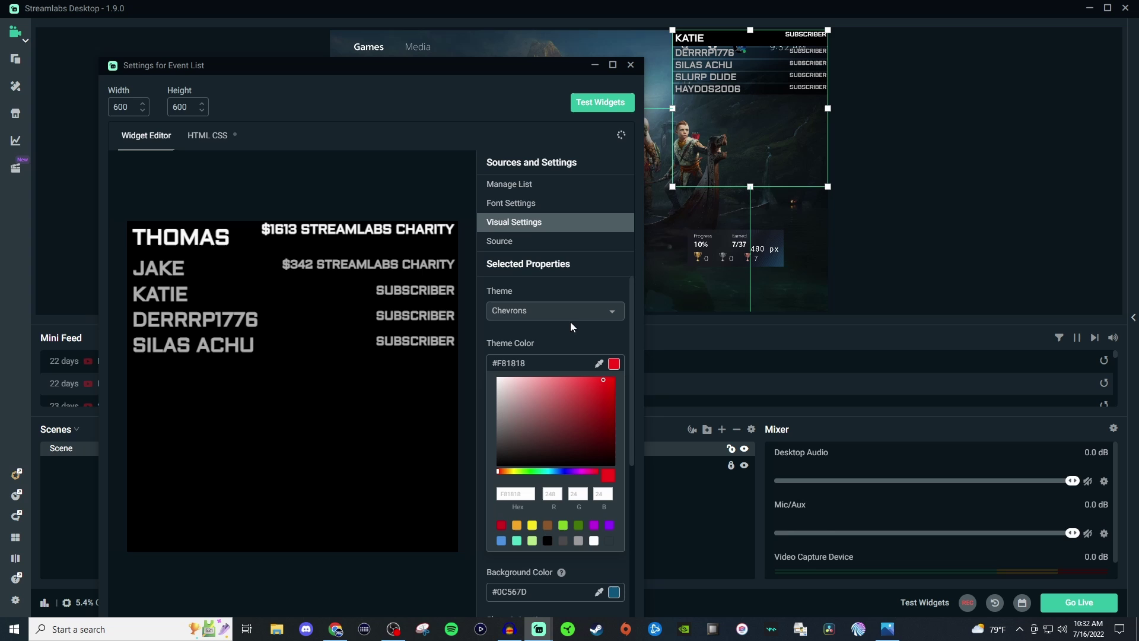
{"action": "left_click", "coordinate": [577, 339]}
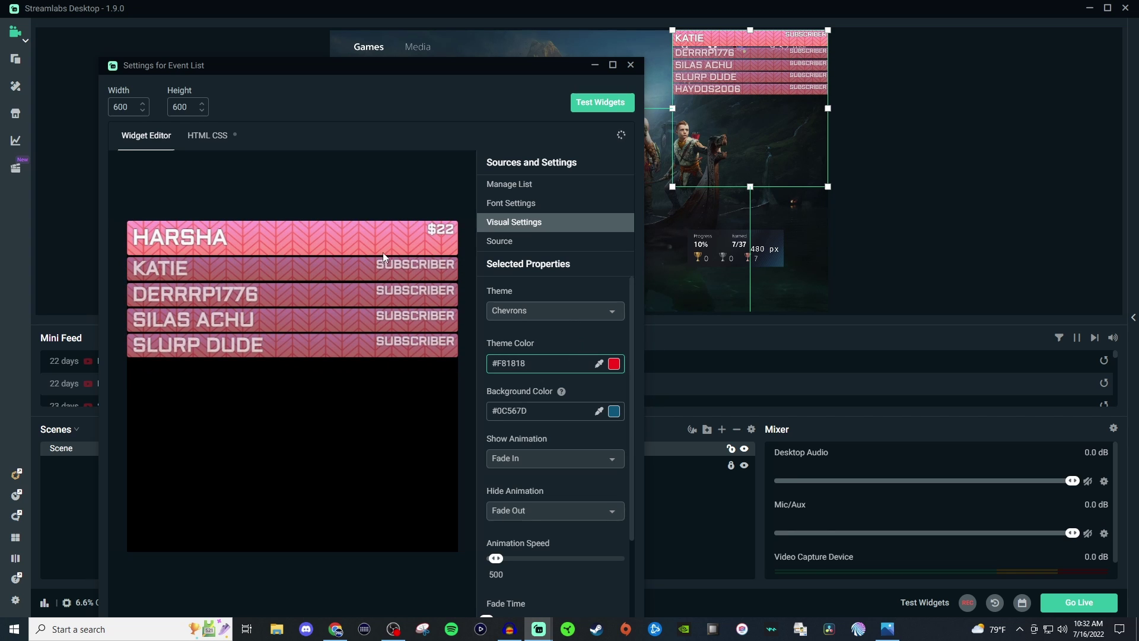
Try the Crisscross theme, then switch the theme to Retro
{"action": "left_click", "coordinate": [546, 316]}
{"action": "left_click", "coordinate": [542, 376]}
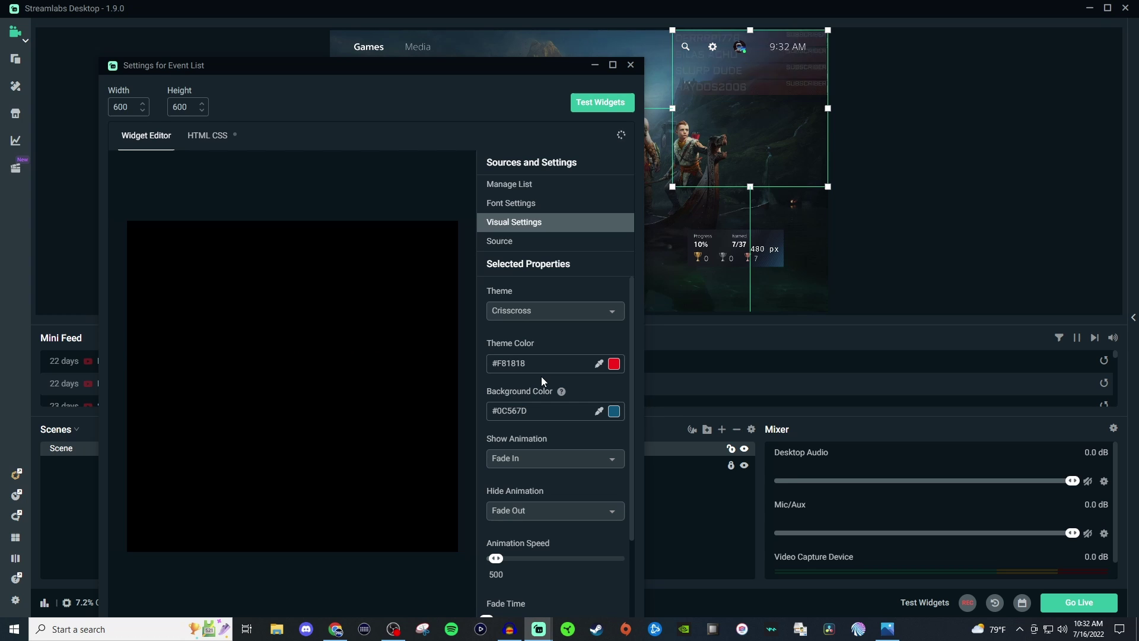
{"action": "left_click", "coordinate": [547, 319]}
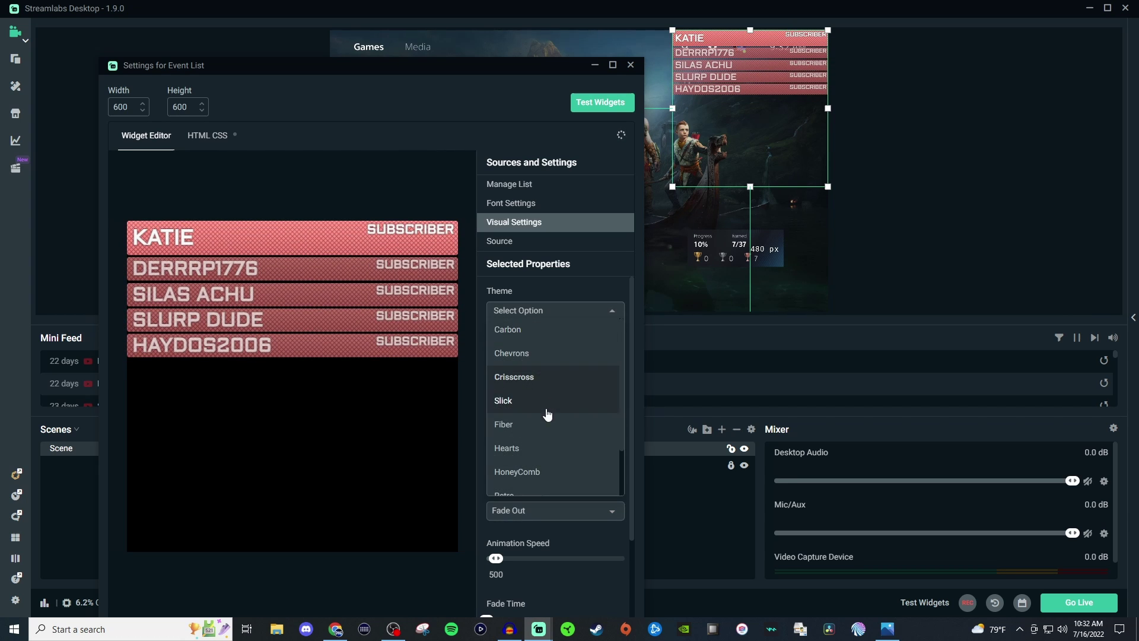
{"action": "scroll", "coordinate": [544, 433], "scroll_direction": "down", "scroll_amount": 2}
{"action": "left_click", "coordinate": [540, 437]}
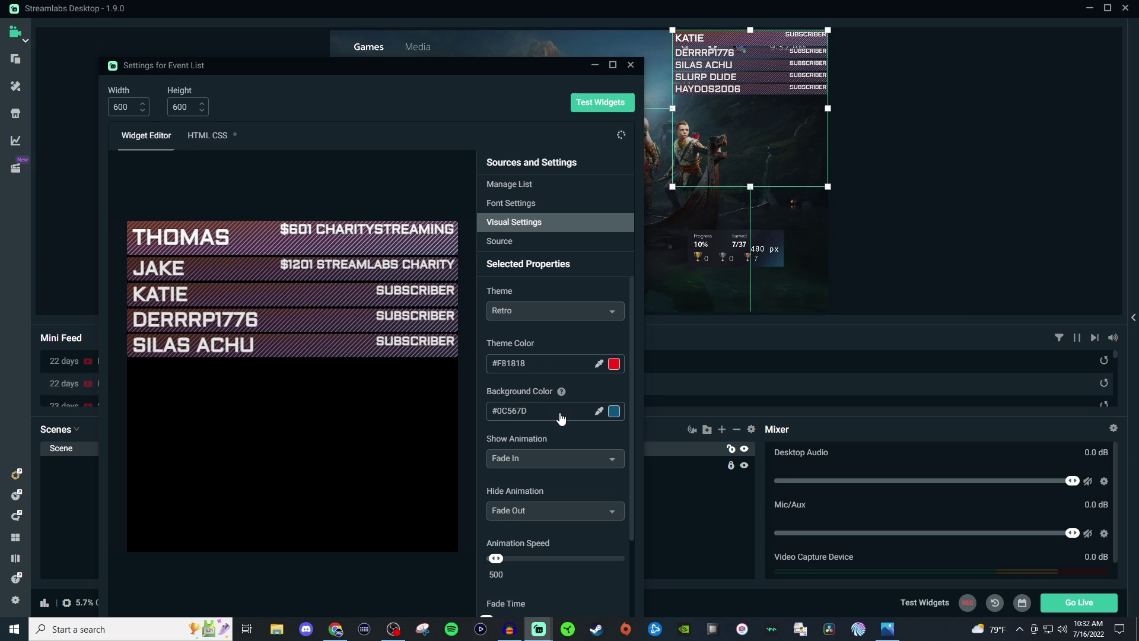
{"action": "scroll", "coordinate": [554, 423], "scroll_direction": "down", "scroll_amount": 1}
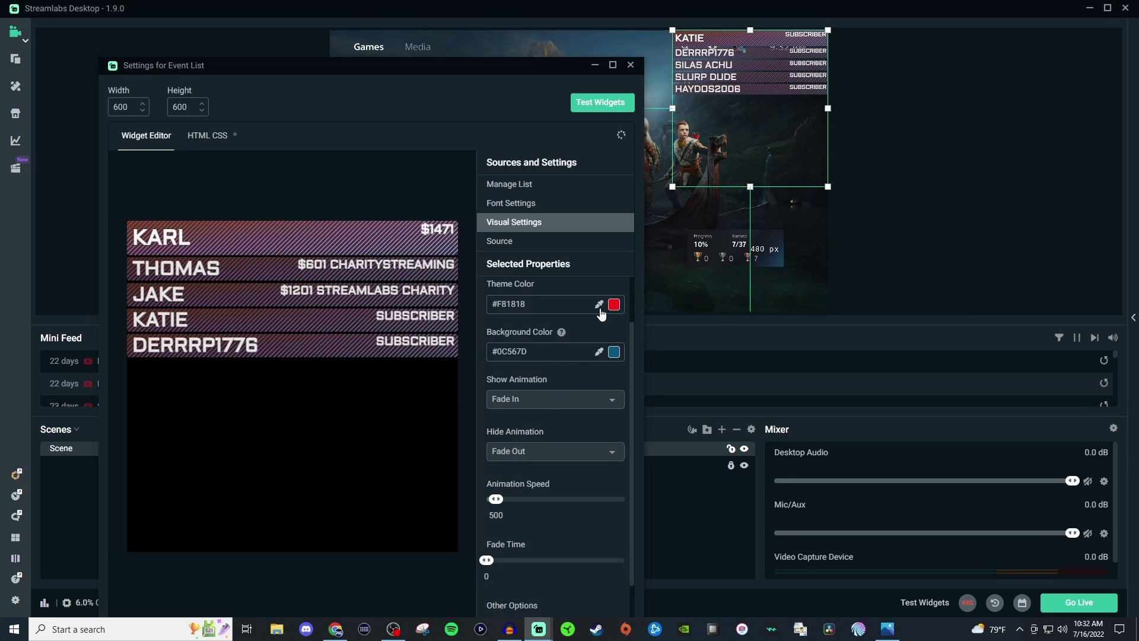
{"action": "left_click", "coordinate": [564, 401]}
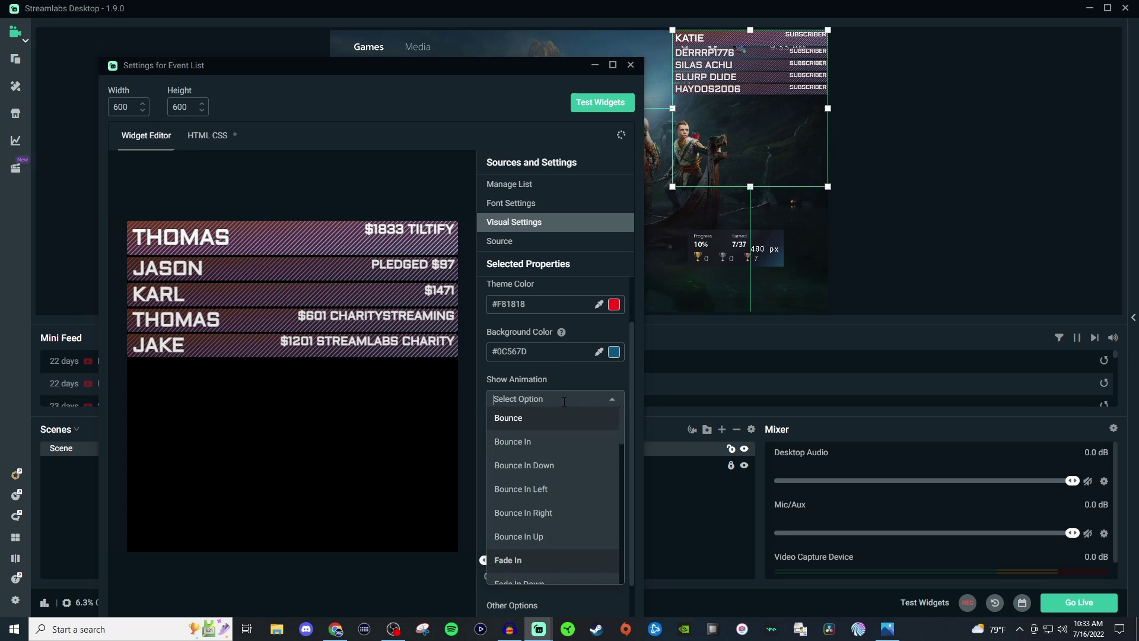
{"action": "scroll", "coordinate": [563, 444], "scroll_direction": "down", "scroll_amount": 10}
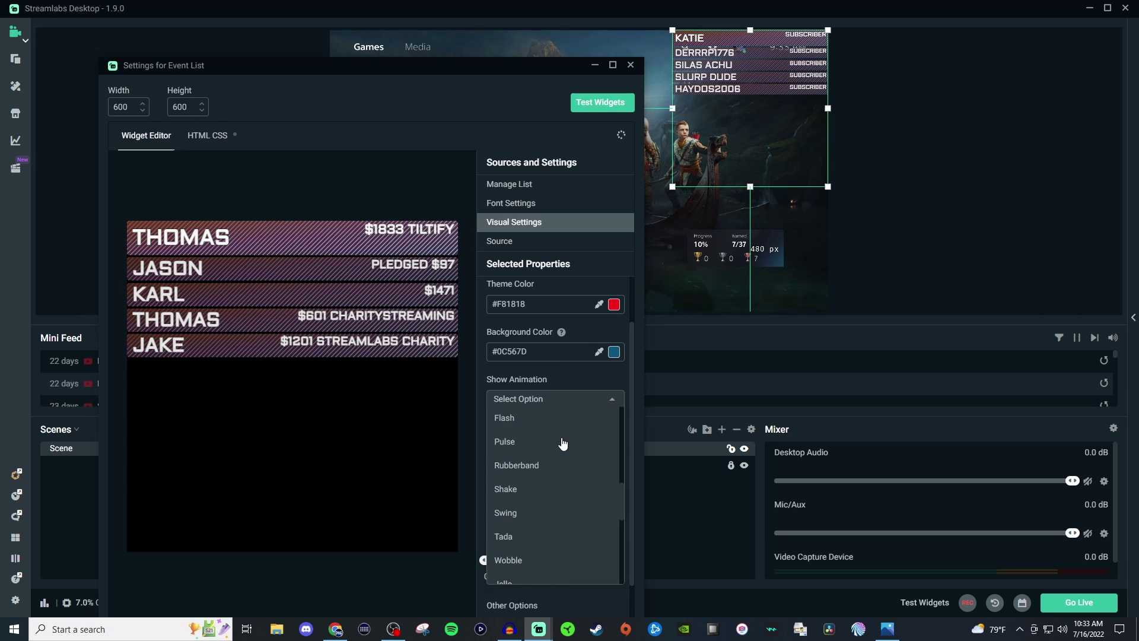
{"action": "scroll", "coordinate": [563, 444], "scroll_direction": "down", "scroll_amount": 10}
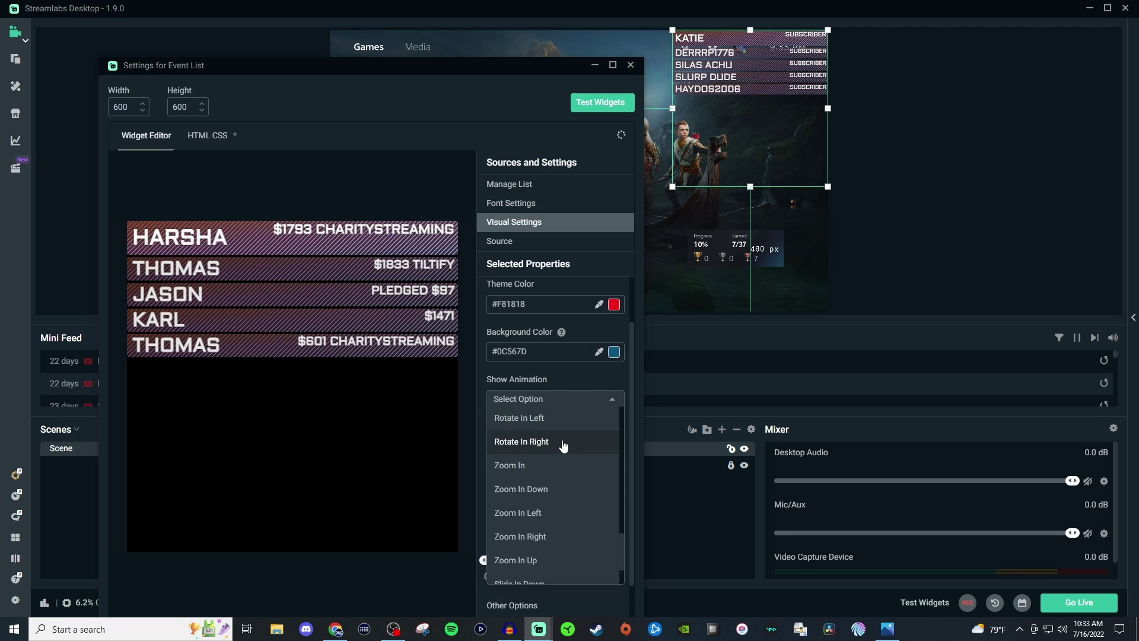
{"action": "scroll", "coordinate": [564, 446], "scroll_direction": "up", "scroll_amount": 5}
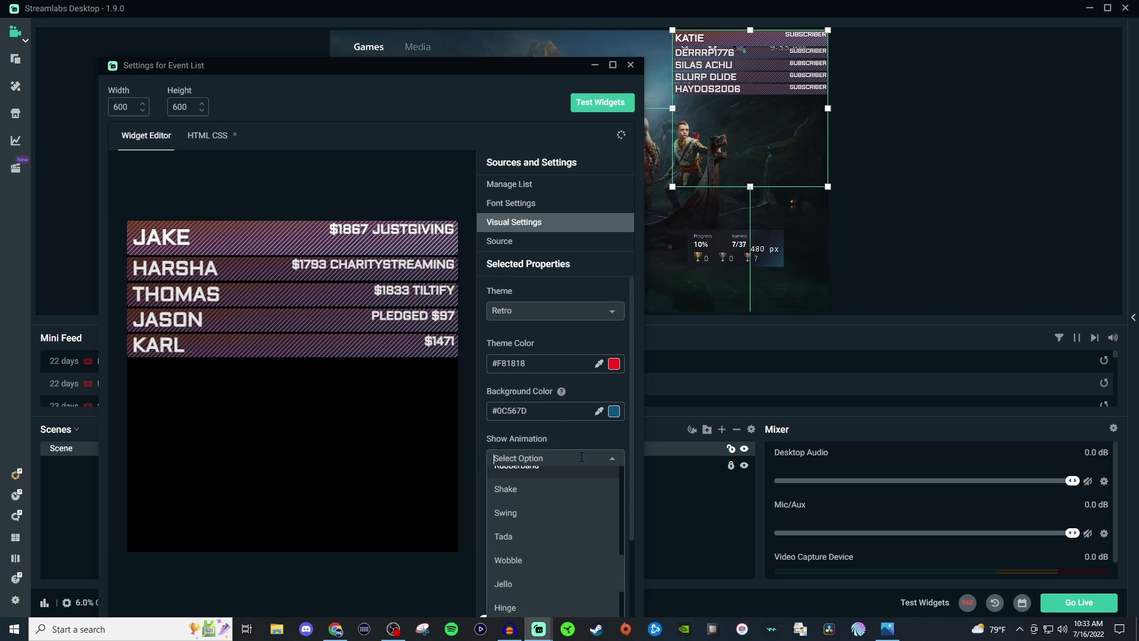
{"action": "left_click", "coordinate": [573, 446]}
{"action": "scroll", "coordinate": [562, 417], "scroll_direction": "down", "scroll_amount": 2}
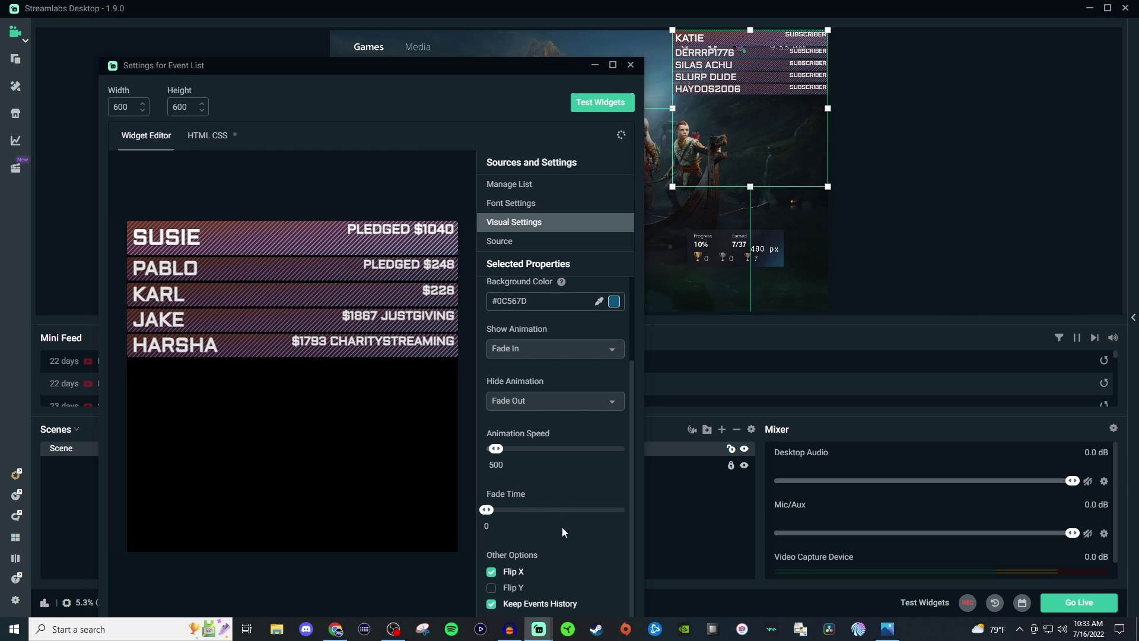
Enable Flip Y, disable Flip X, and leave Keep Events History switched on
{"action": "left_click", "coordinate": [491, 587]}
{"action": "left_click", "coordinate": [491, 572]}
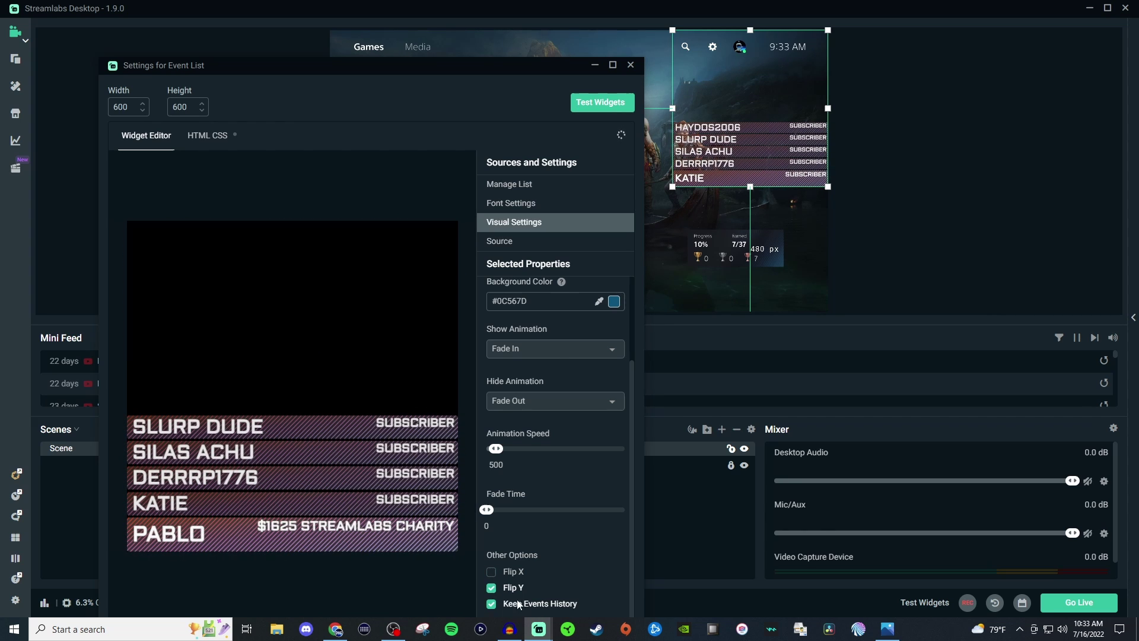
{"action": "left_click_drag", "start_coordinate": [516, 72], "coordinate": [621, 14]}
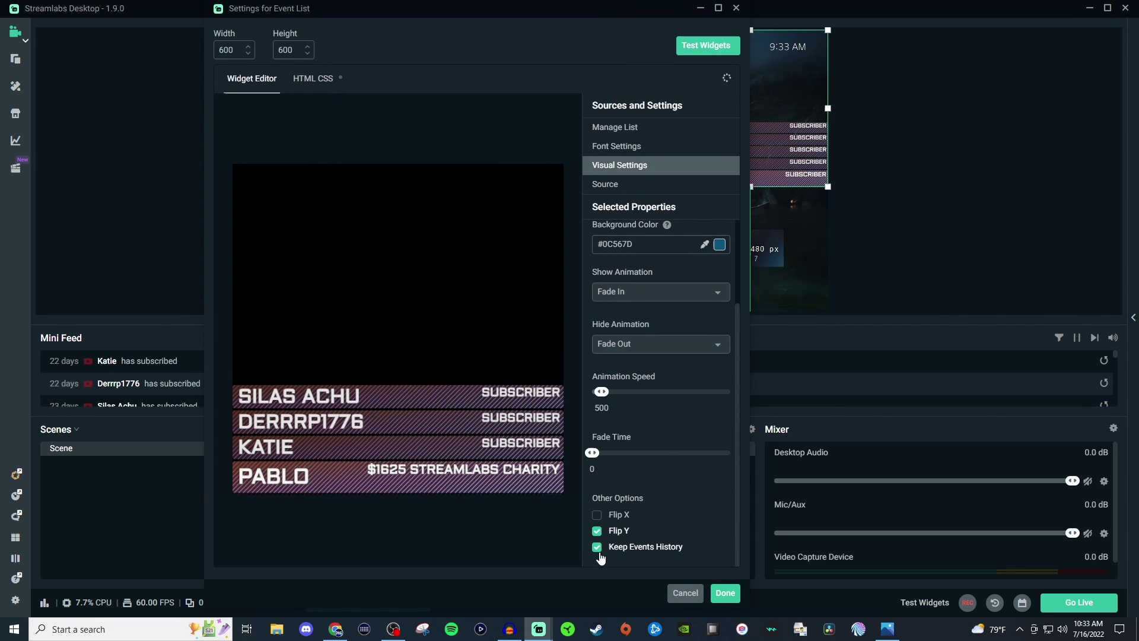
{"action": "left_click", "coordinate": [622, 548]}
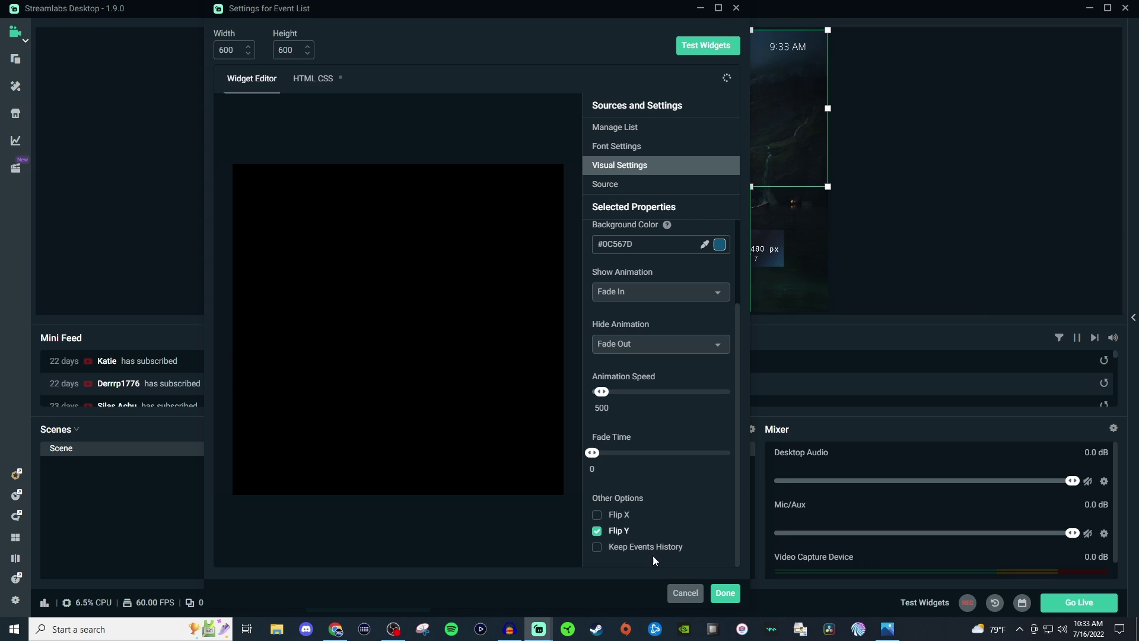
{"action": "left_click", "coordinate": [593, 547]}
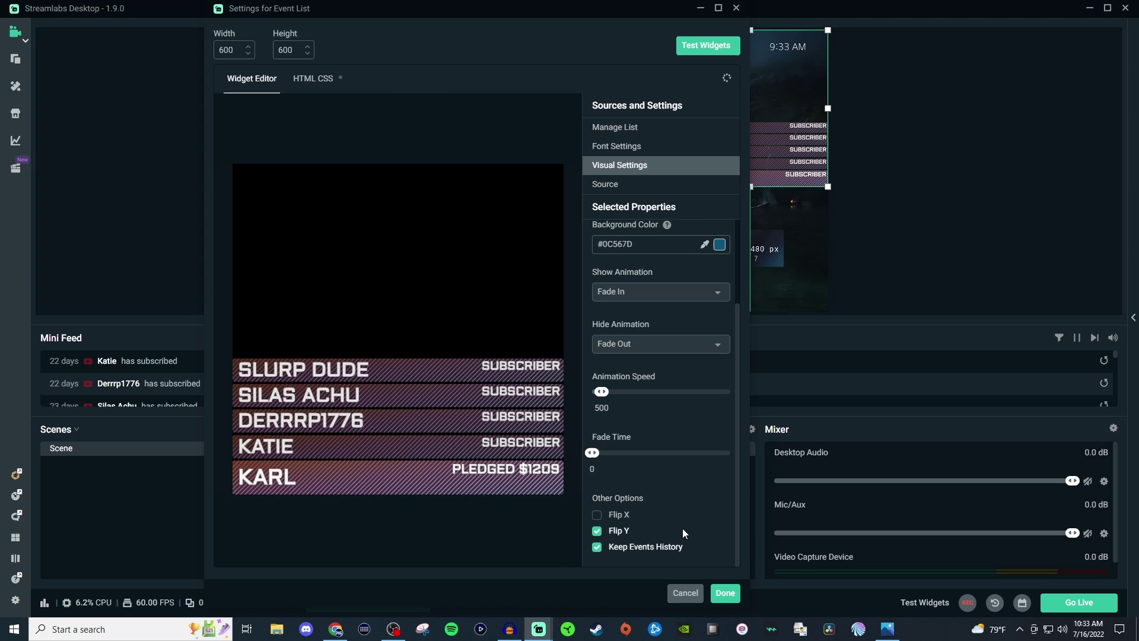
Refresh the cached page of the Event List's browser source
{"action": "left_click", "coordinate": [611, 187]}
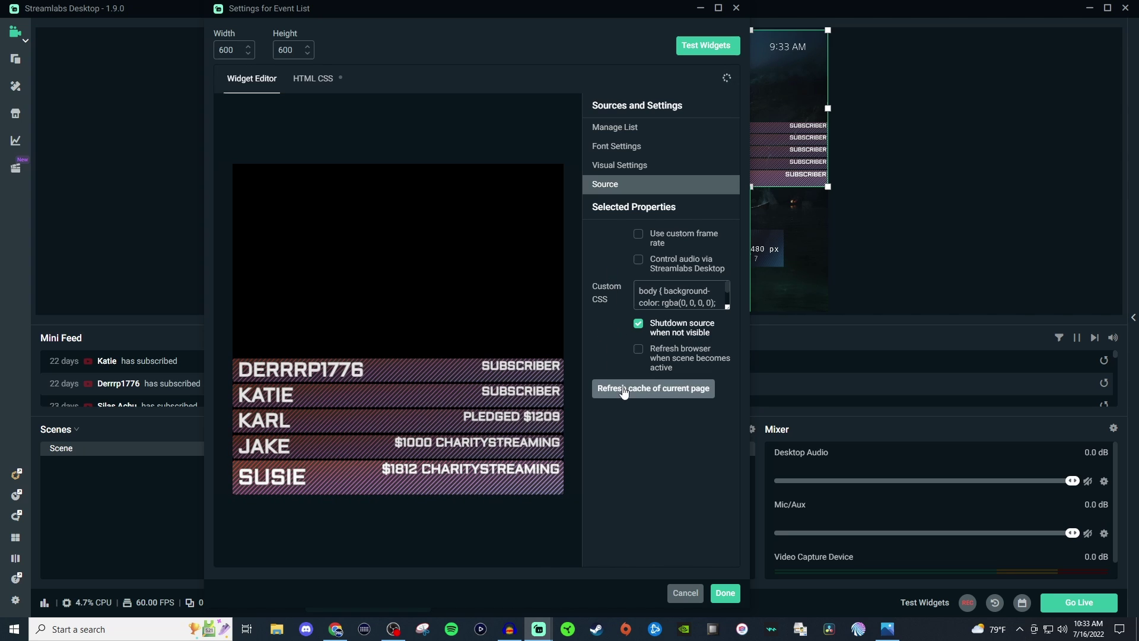
{"action": "left_click", "coordinate": [664, 396]}
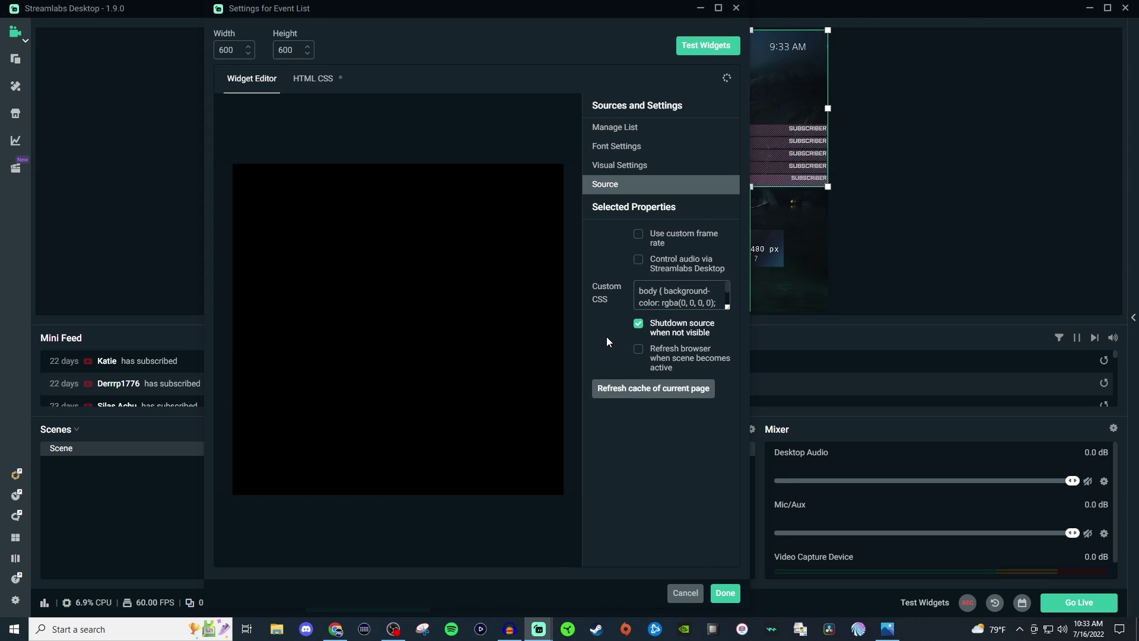